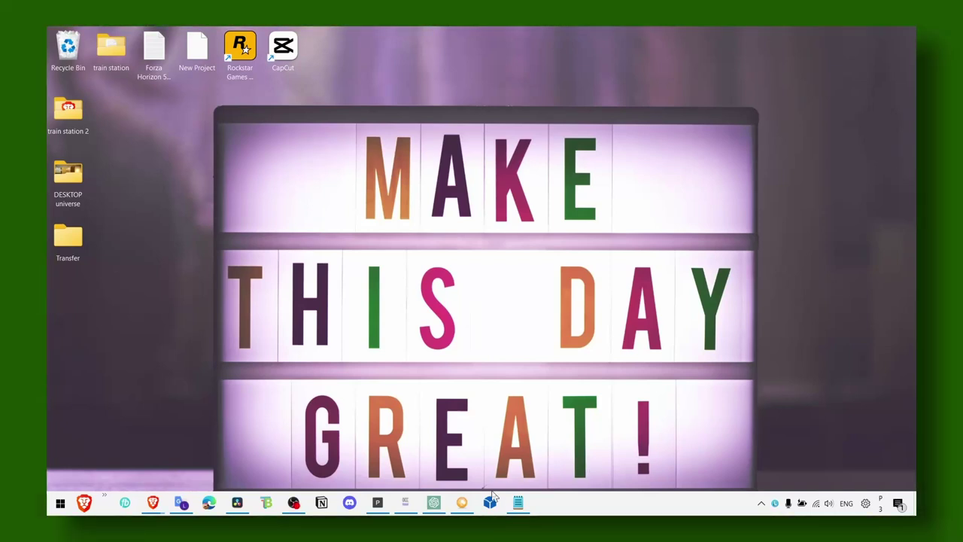
Glance at the Forza Horizon 3 fix notes, then go from the network tray icon to Advanced network settings.
left_click(491, 501)
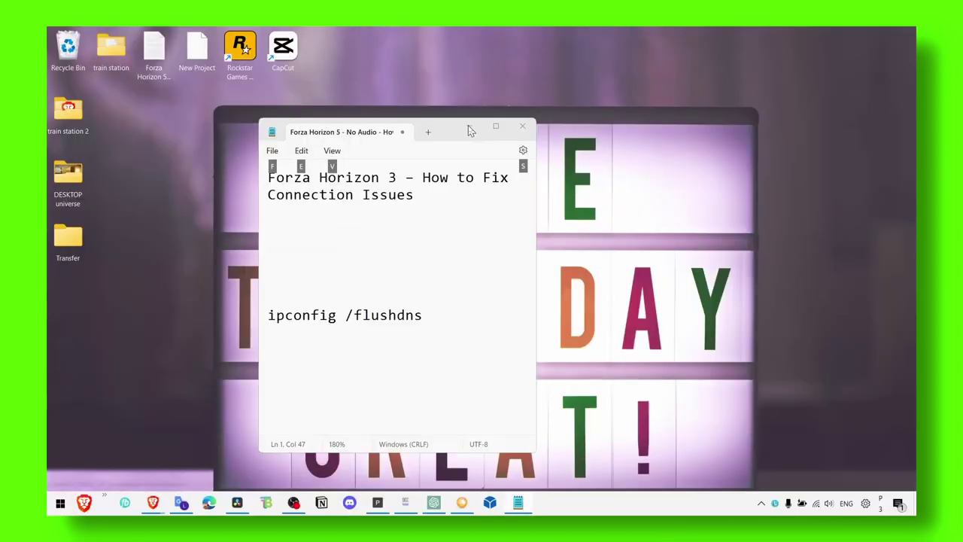
left_click(468, 127)
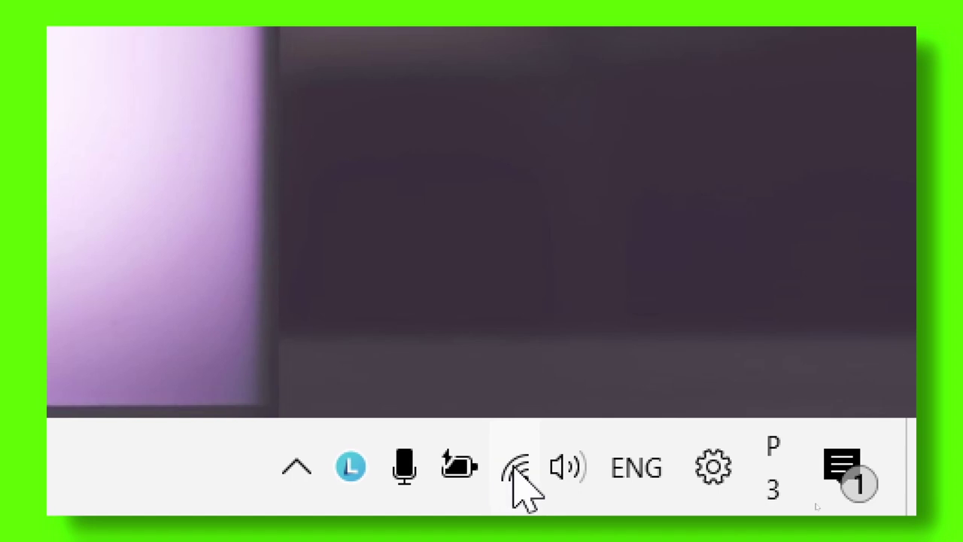
right_click(516, 474)
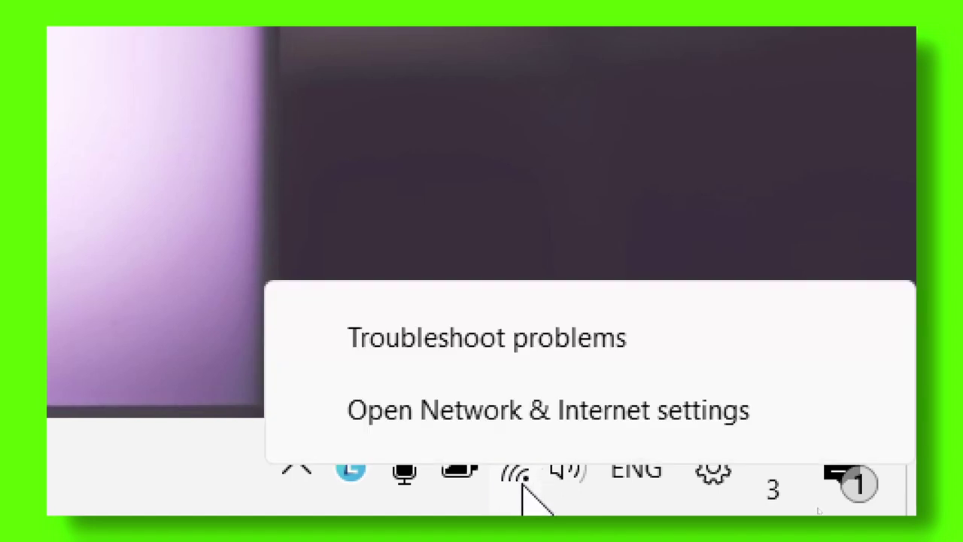
left_click(516, 430)
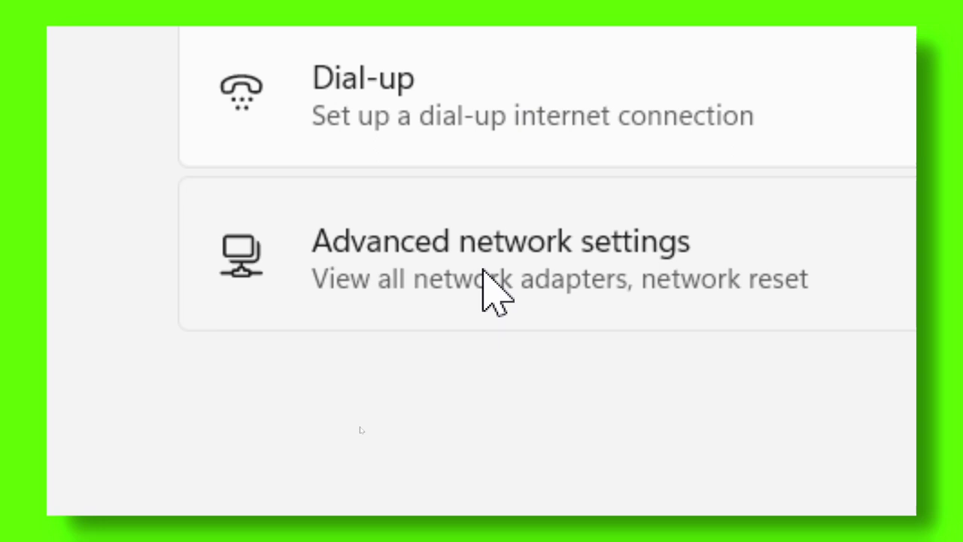
left_click(483, 269)
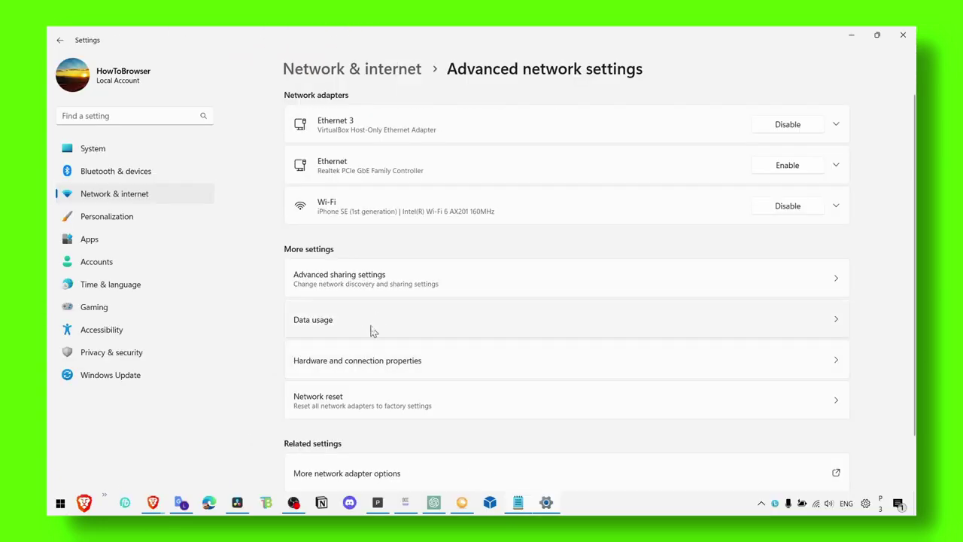
scroll(381, 301, "down", 2)
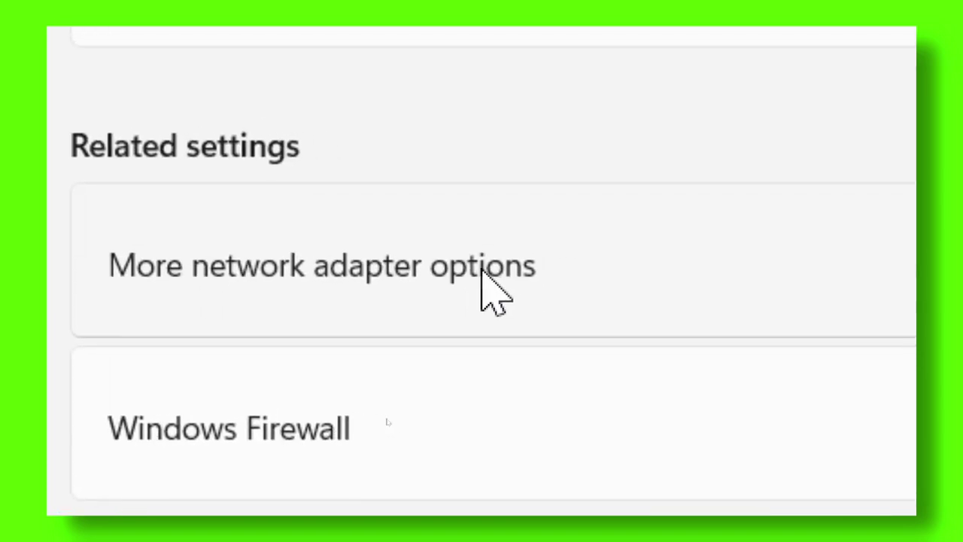
Open the Wi-Fi connection's Properties from the full network adapter list.
left_click(484, 268)
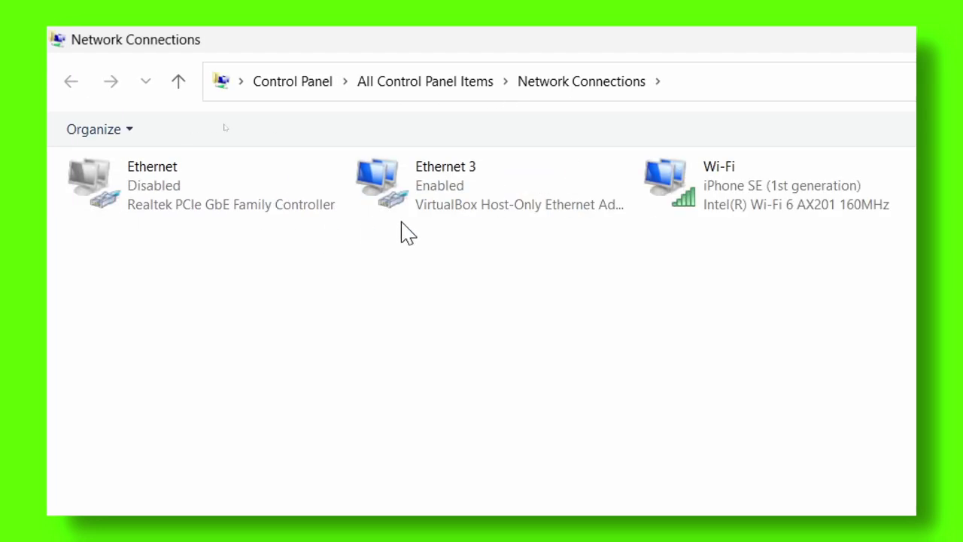
right_click(726, 185)
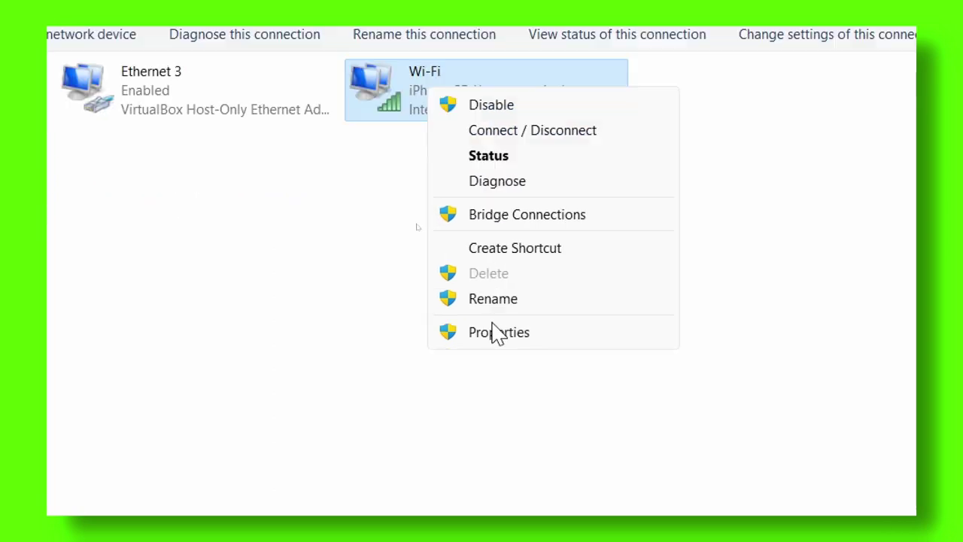
left_click(497, 333)
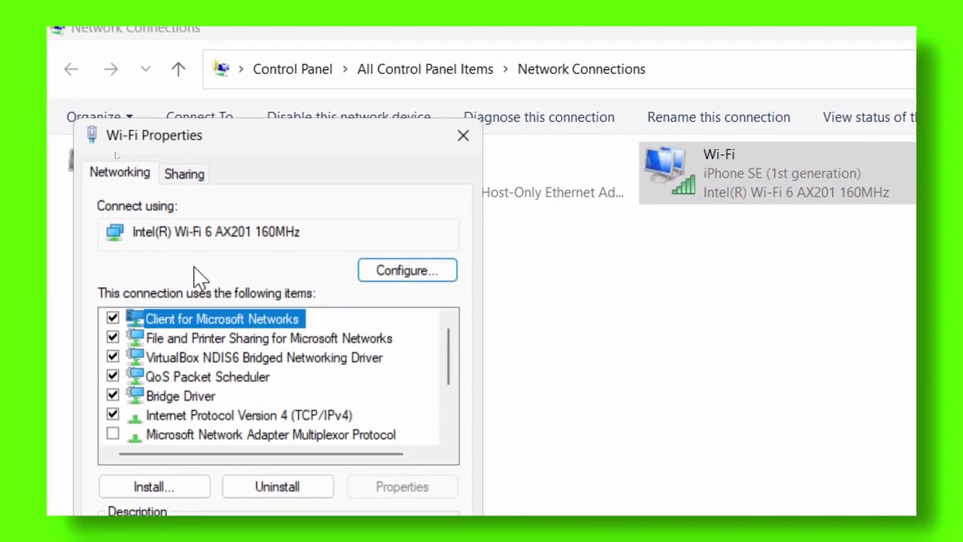
Confirm Internet Protocol Version 6 (TCP/IPv6) is unchecked and select Internet Protocol Version 4.
scroll(170, 383, "down", 2)
left_click(177, 397)
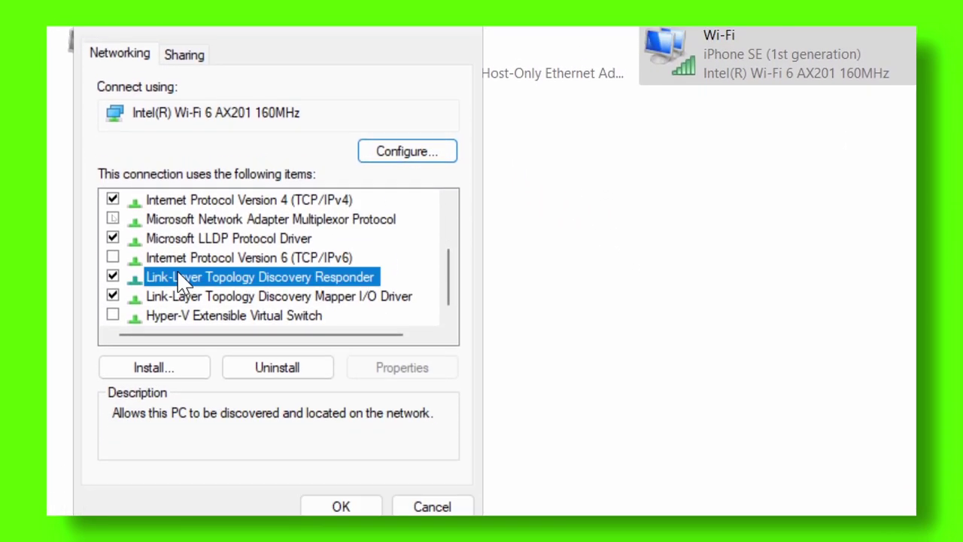
left_click(174, 259)
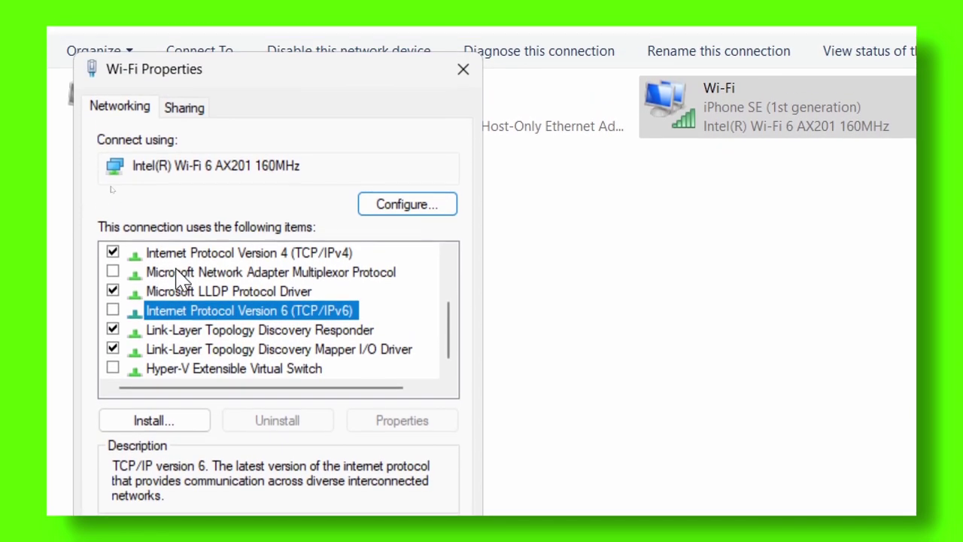
left_click(226, 253)
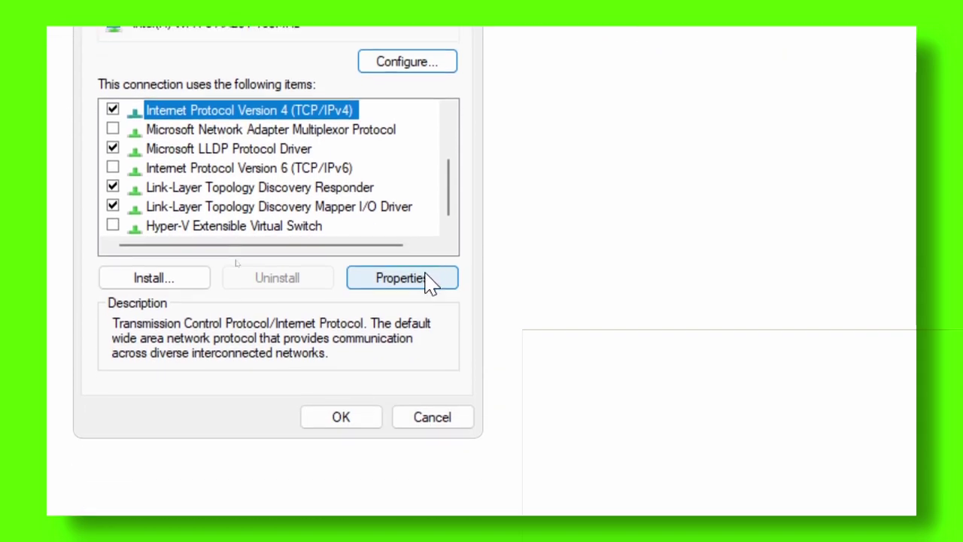
Set the Wi-Fi IPv4 DNS servers to 8.8.8.8 and 8.8.4.4 and close both property dialogs.
left_click(429, 439)
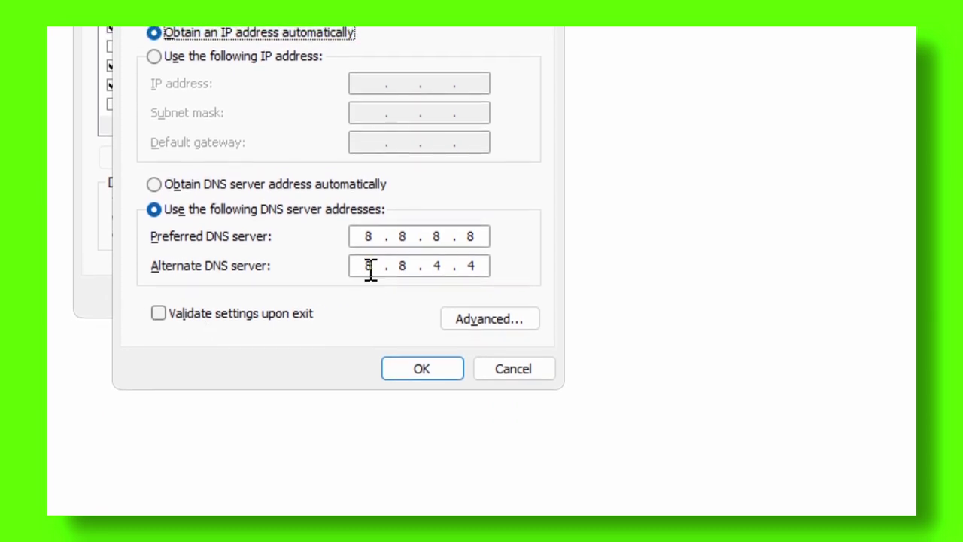
left_click(433, 374)
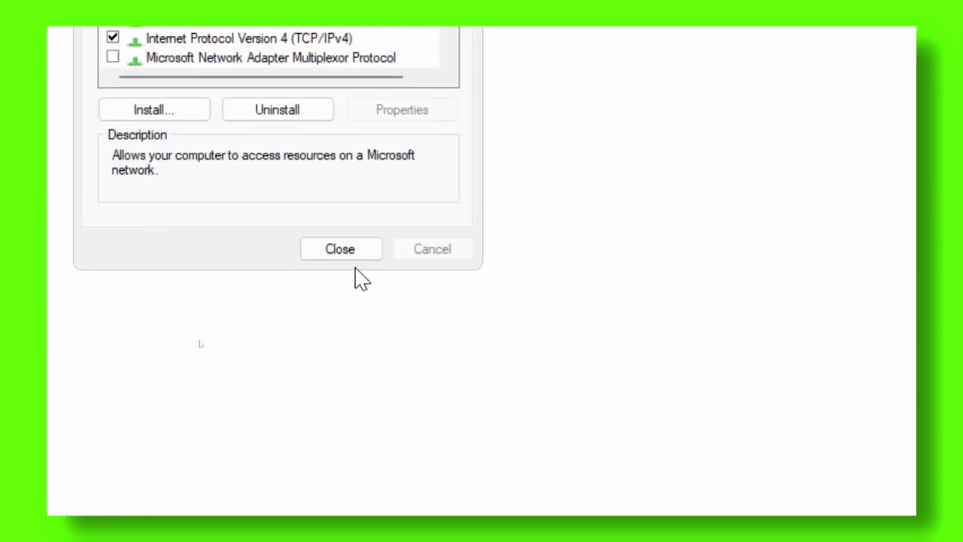
left_click(345, 251)
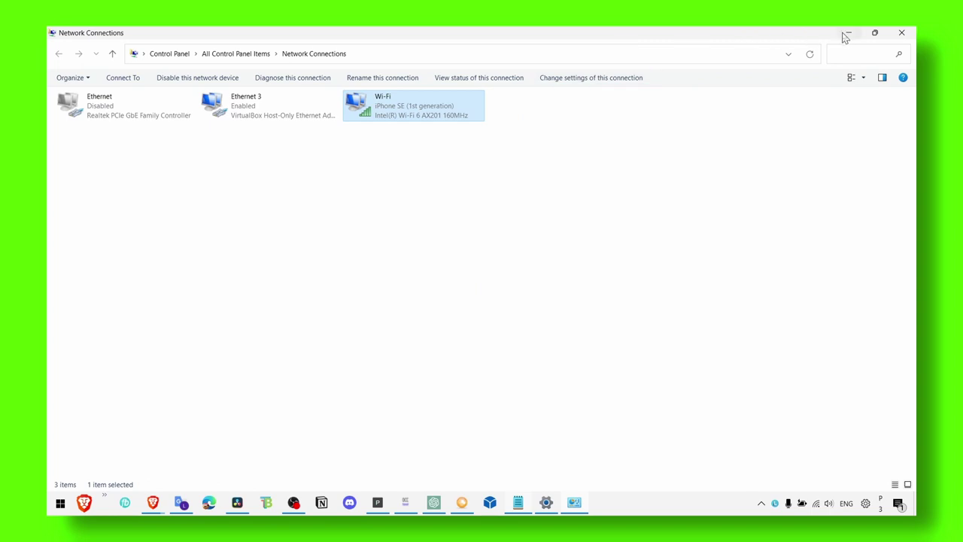
Minimize Network Connections, search Settings for 'trou', and open Other troubleshooters under Troubleshoot.
left_click(847, 36)
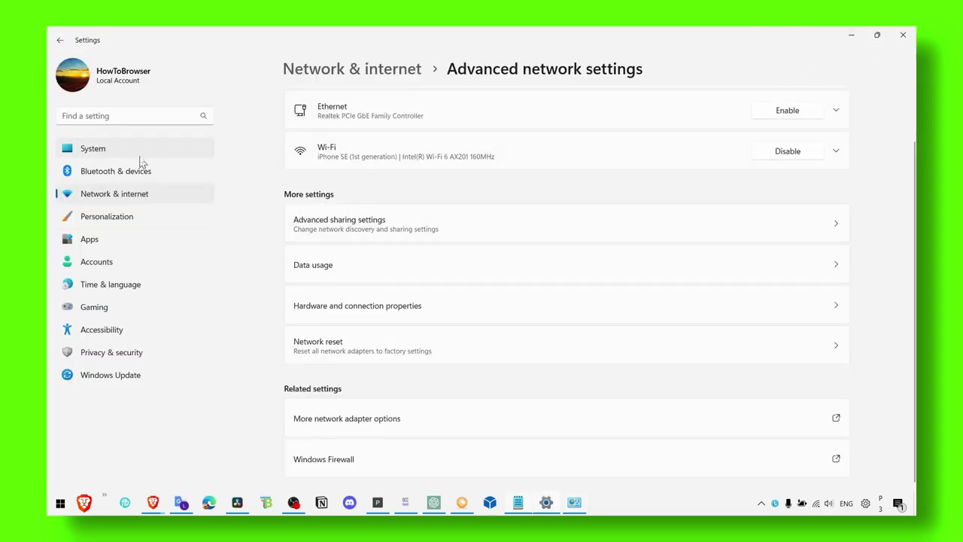
left_click(127, 117)
type("trou")
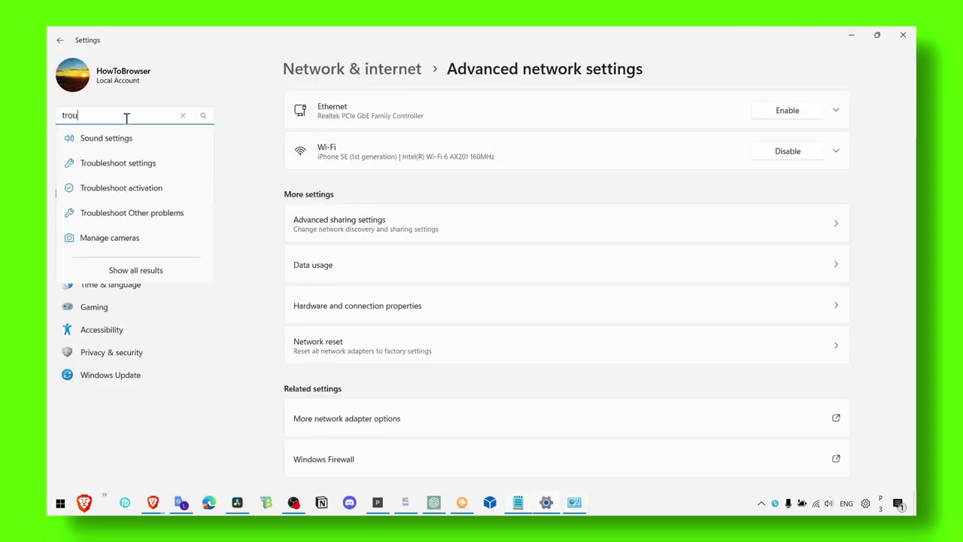
left_click(133, 163)
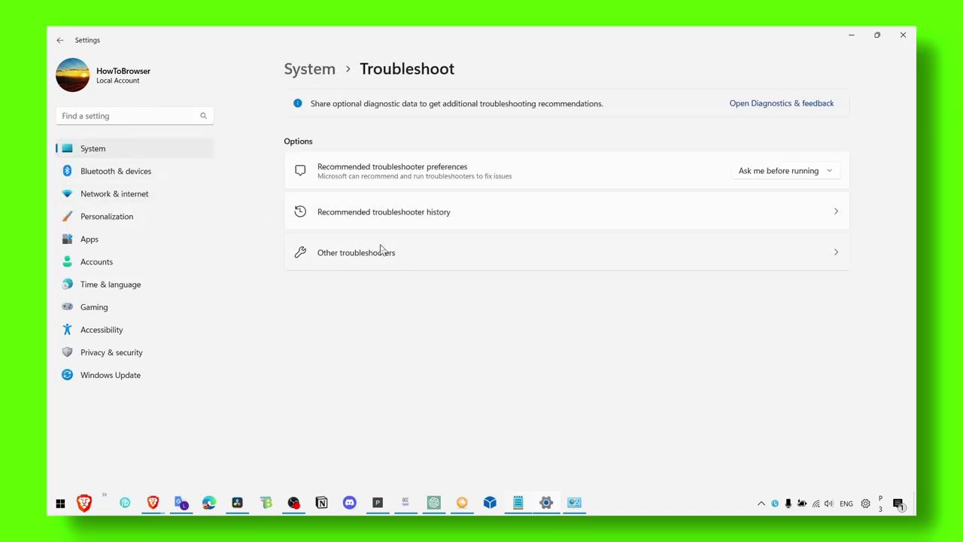
left_click(411, 260)
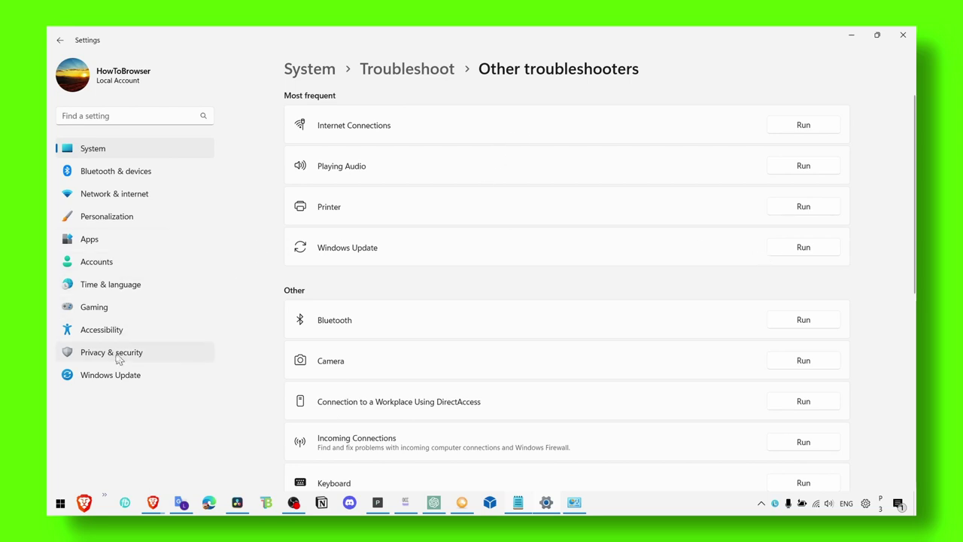
Open Windows Update's Optional updates and expand the four available driver updates.
left_click(135, 372)
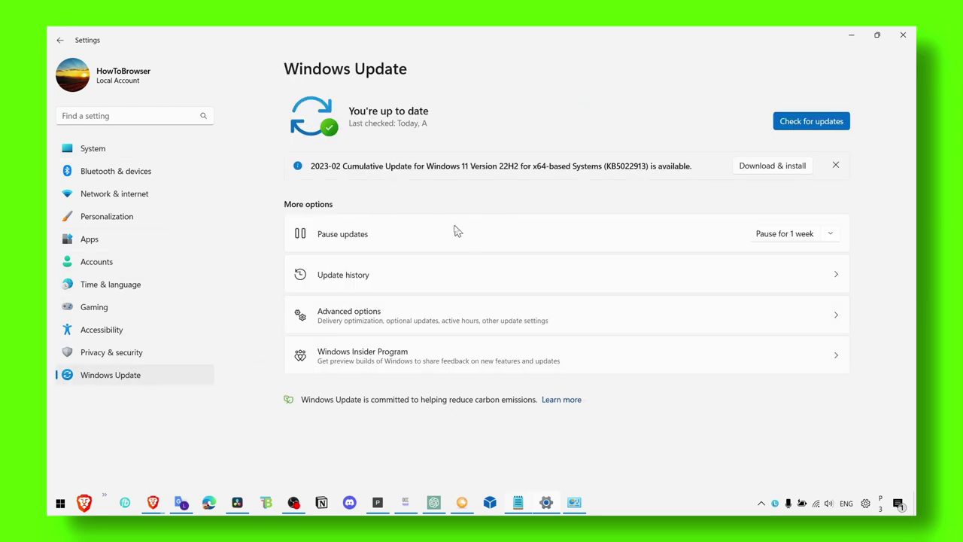
left_click(419, 319)
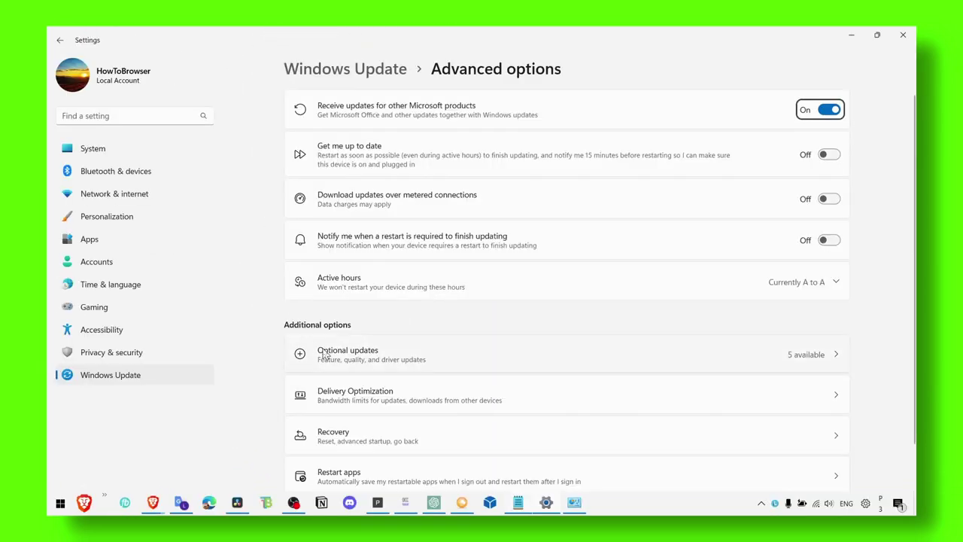
left_click(331, 351)
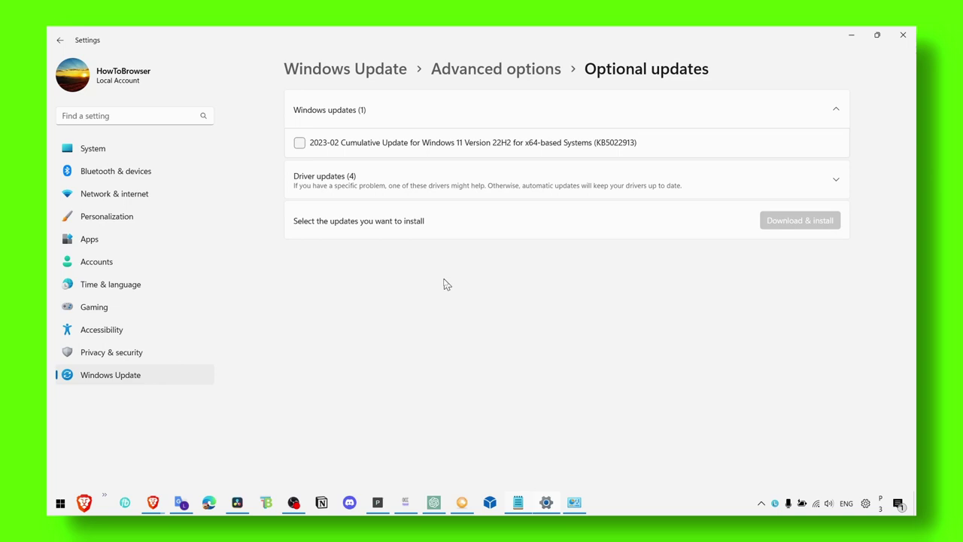
left_click(369, 193)
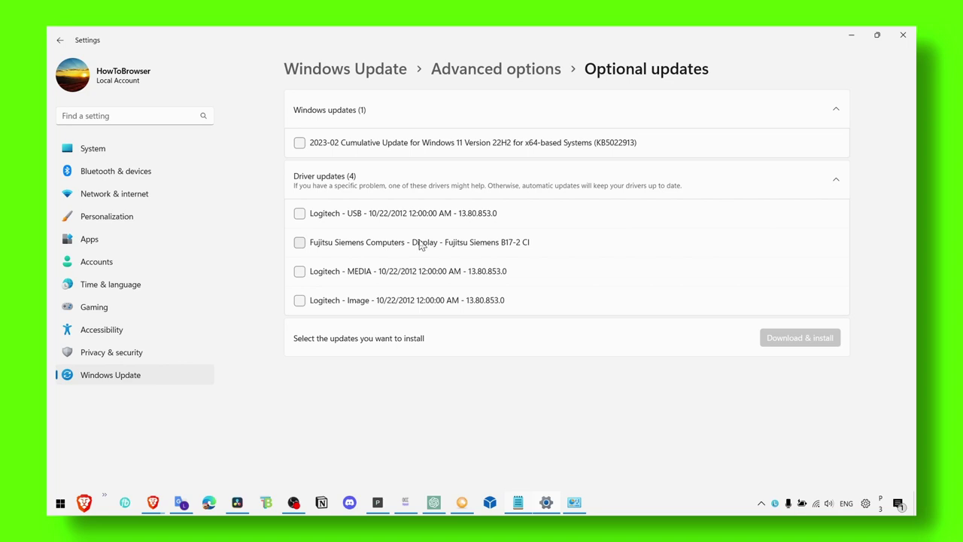
key("super+s")
Launch Device Manager and search automatically for a newer Intel Wi-Fi 6 AX201 driver.
type("de")
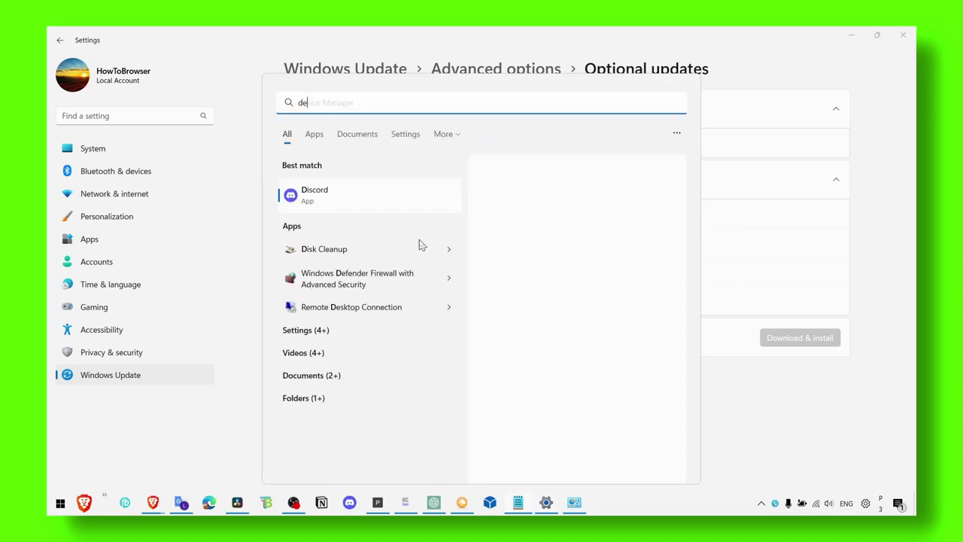
type("vi ce manager")
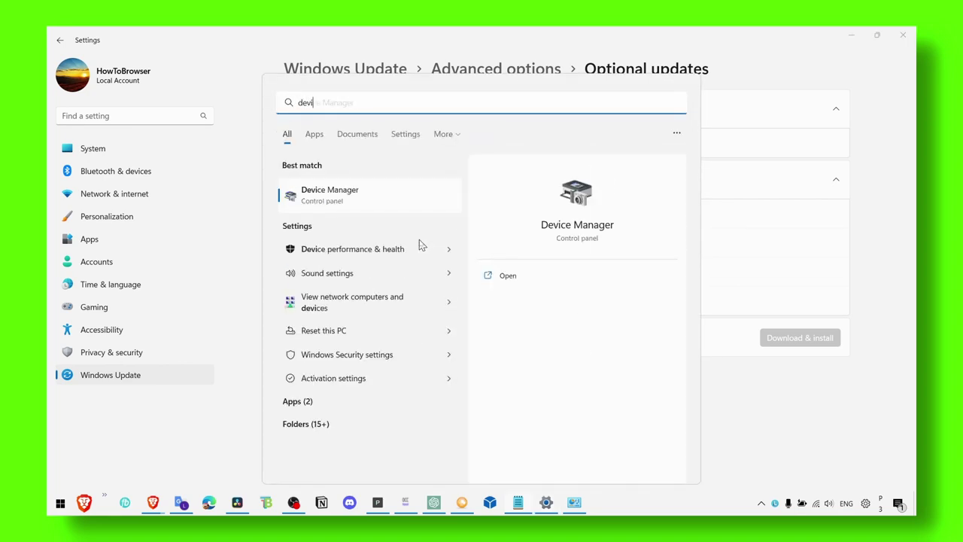
key("Return")
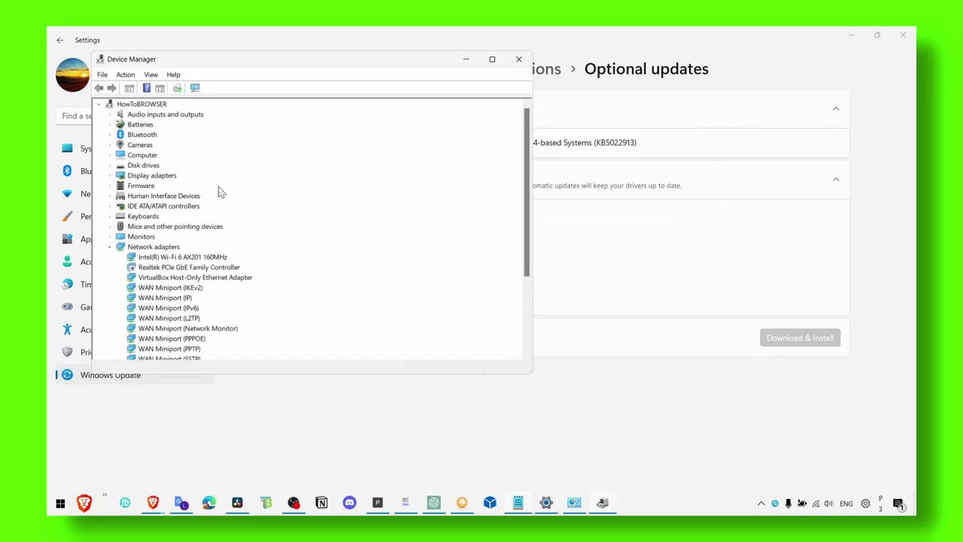
left_click(154, 247)
scroll(173, 256, "down", 1)
left_click(174, 238)
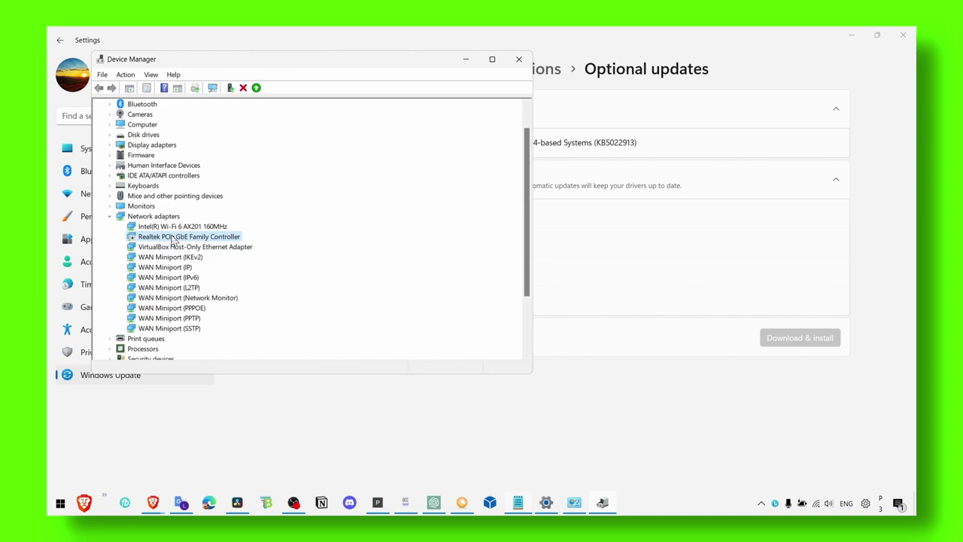
left_click(168, 229)
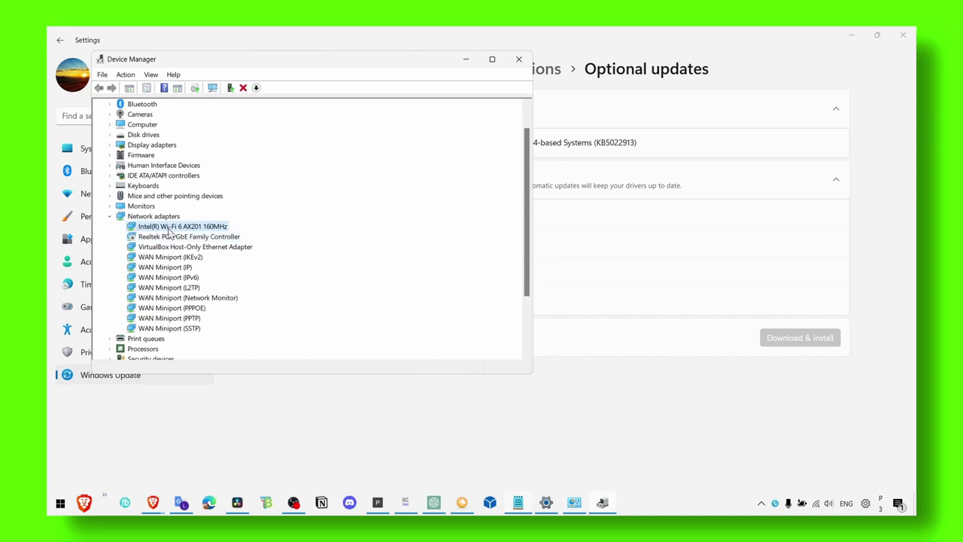
right_click(169, 231)
left_click(217, 237)
left_click(220, 215)
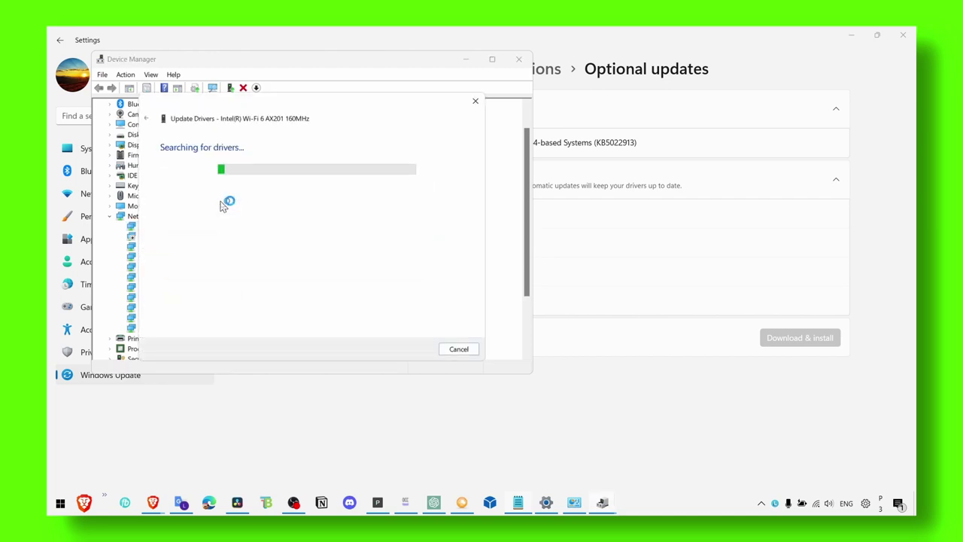
Close the driver update window, Device Manager and Settings to return to the desktop.
left_click(475, 100)
left_click(519, 59)
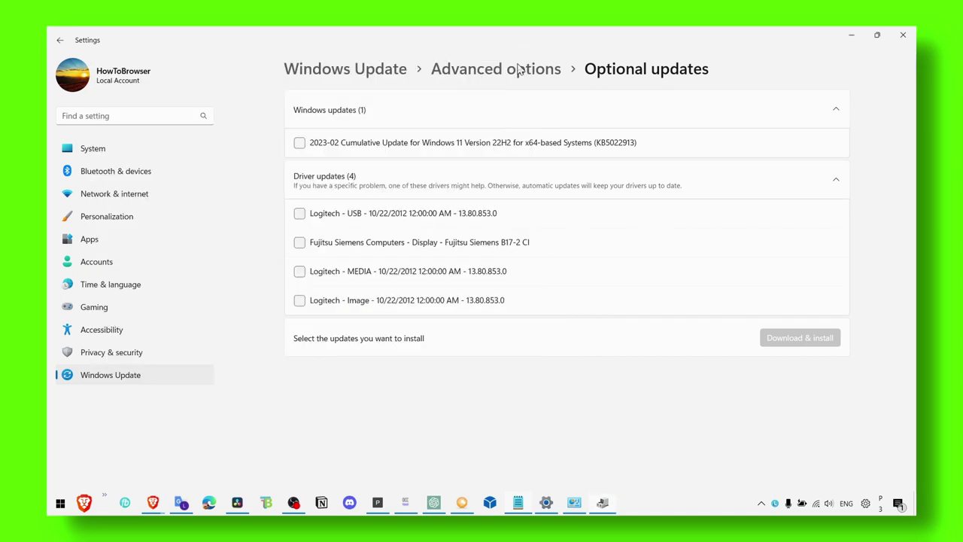
left_click(848, 37)
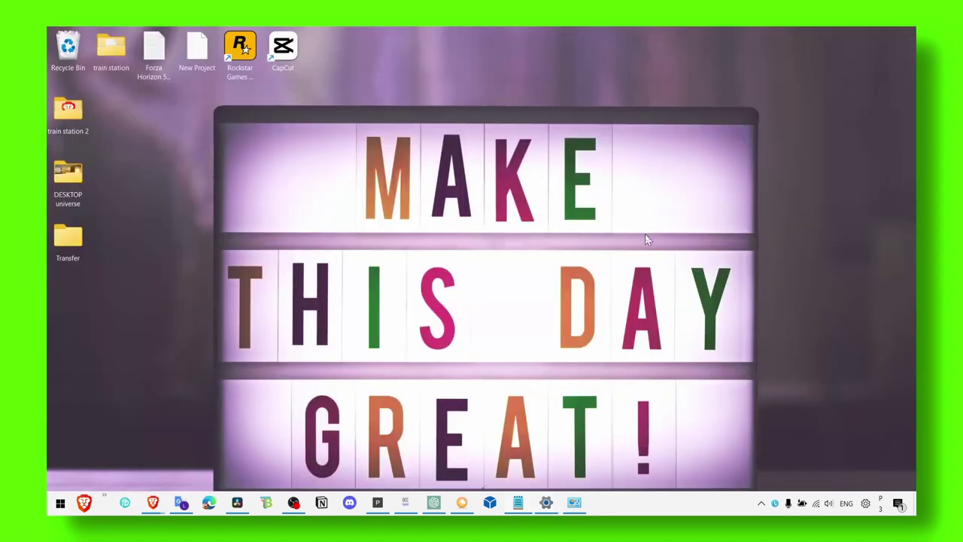
Search the Start menu for 'cmd' to find Command Prompt.
mouse_move(818, 507)
key("super")
type("cmd")
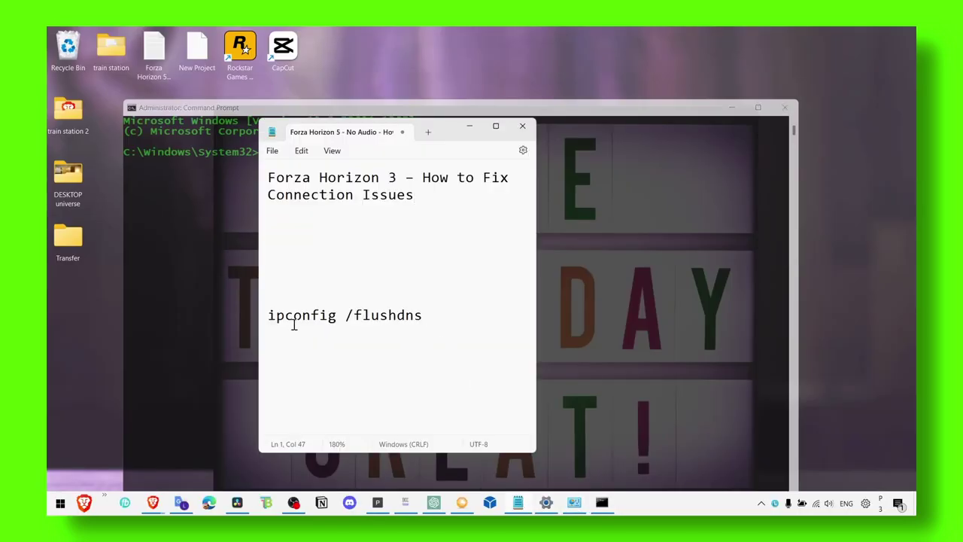
Copy the 'ipconfig /flushdns' line from the Notepad notes.
triple_click(294, 325)
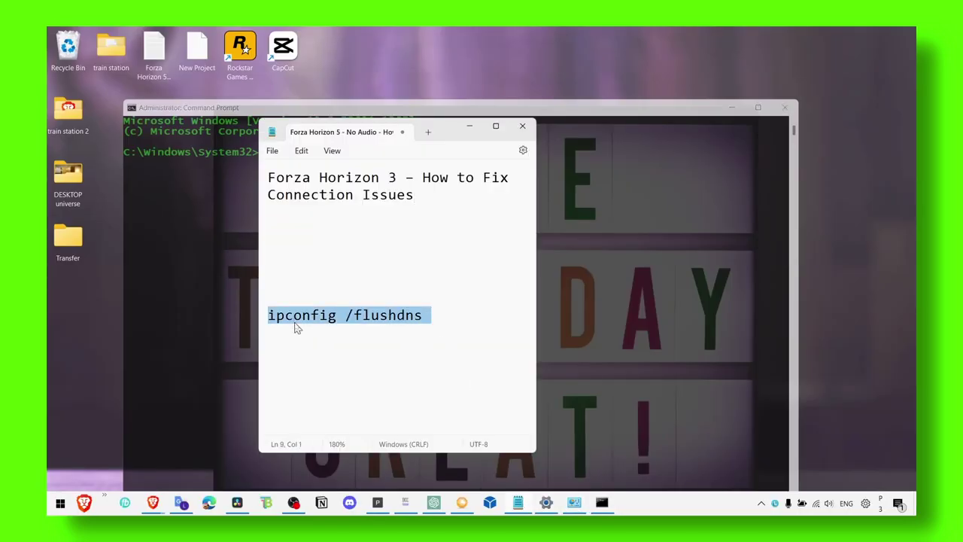
left_click(470, 128)
left_click(452, 131)
left_click(519, 502)
right_click(413, 320)
left_click(474, 155)
Paste and run ipconfig /flushdns in Command Prompt, then close the console.
left_click(469, 128)
left_click(325, 155)
right_click(324, 155)
key("Return")
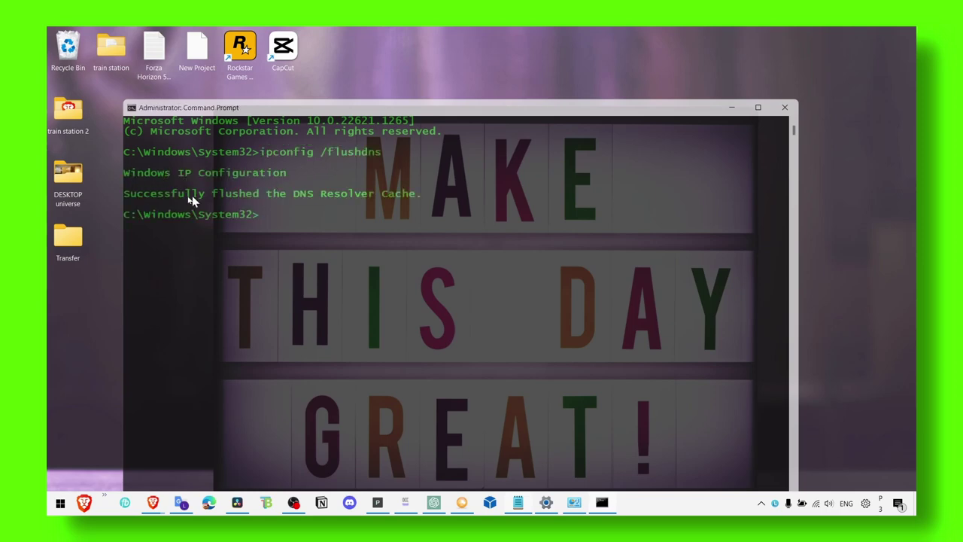
left_click(776, 104)
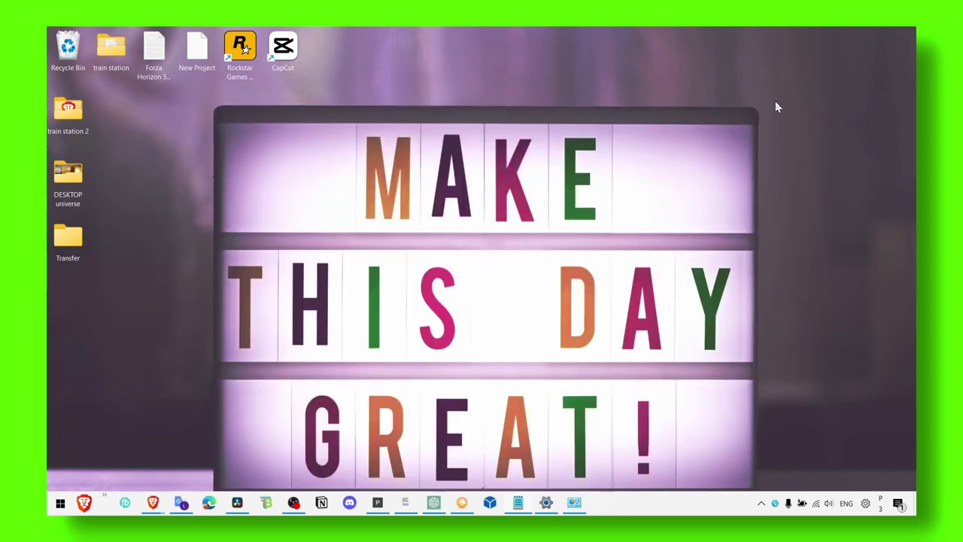